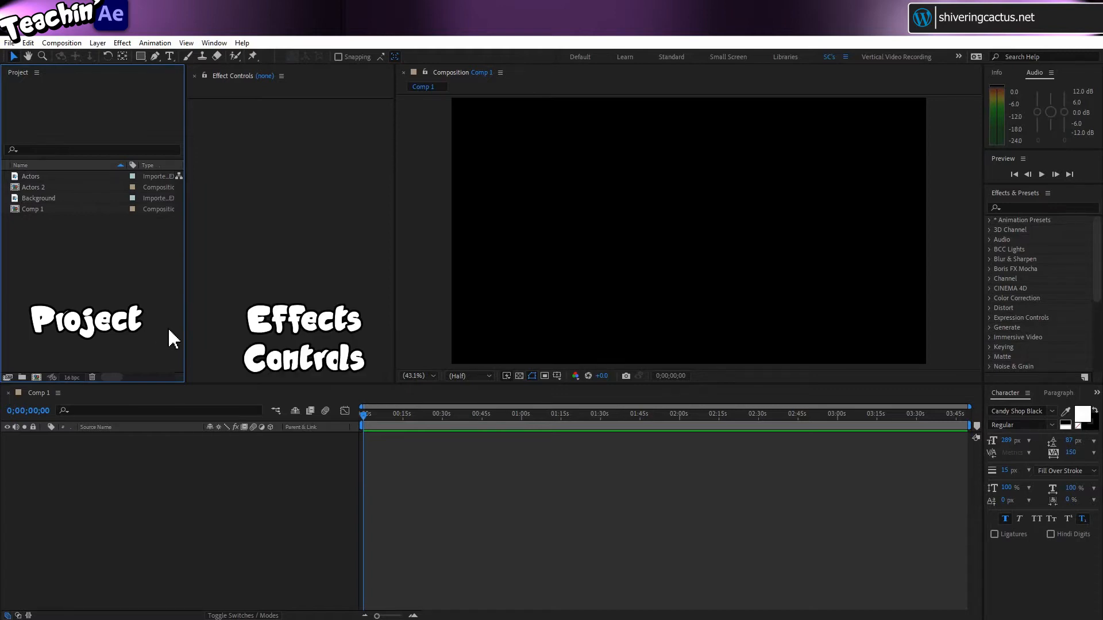
{"action": "left_click", "coordinate": [300, 334]}
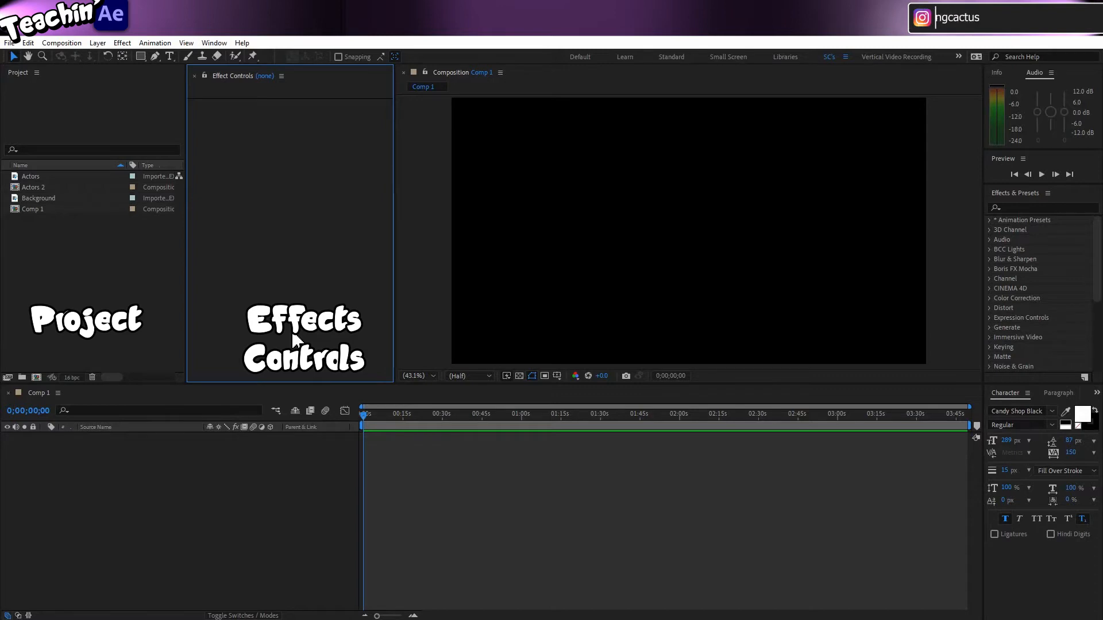
{"action": "left_click", "coordinate": [430, 332]}
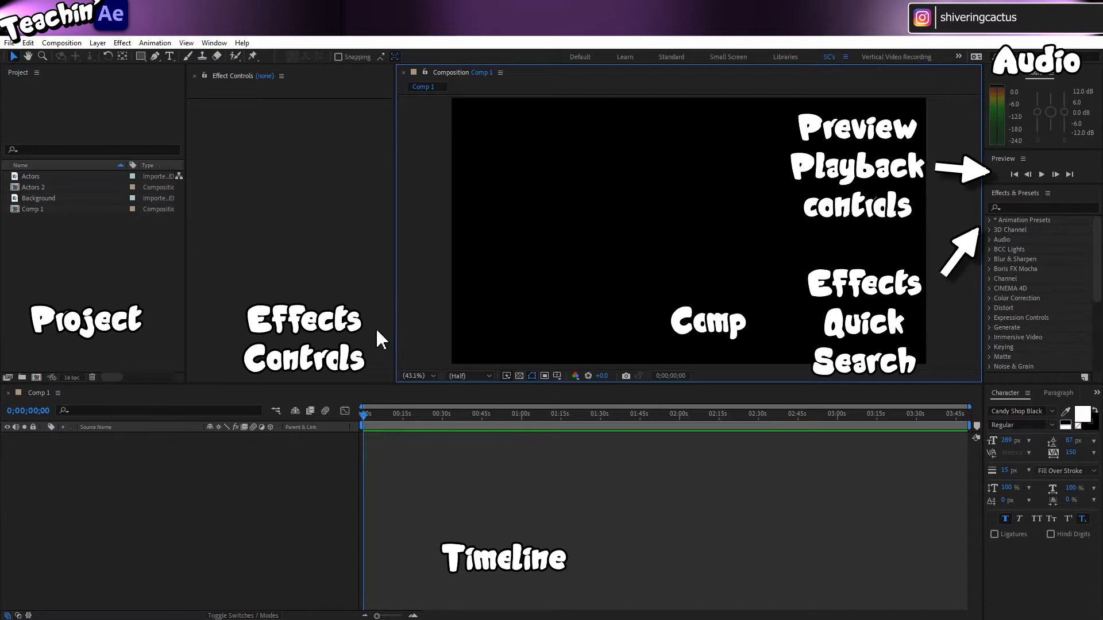
{"action": "left_click", "coordinate": [236, 390]}
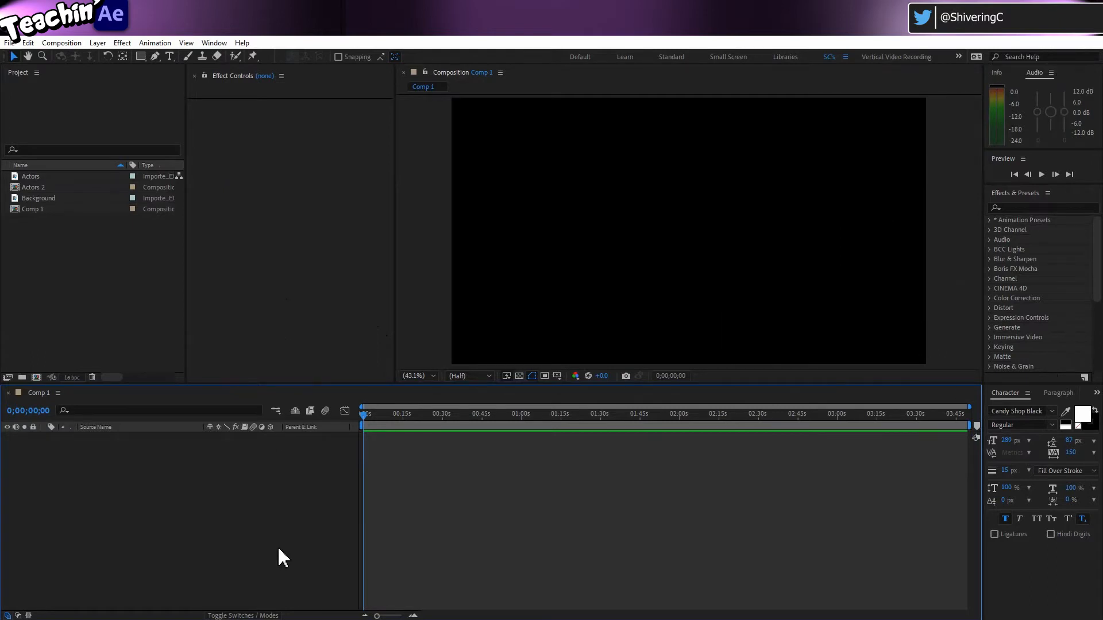
{"action": "left_click", "coordinate": [85, 254]}
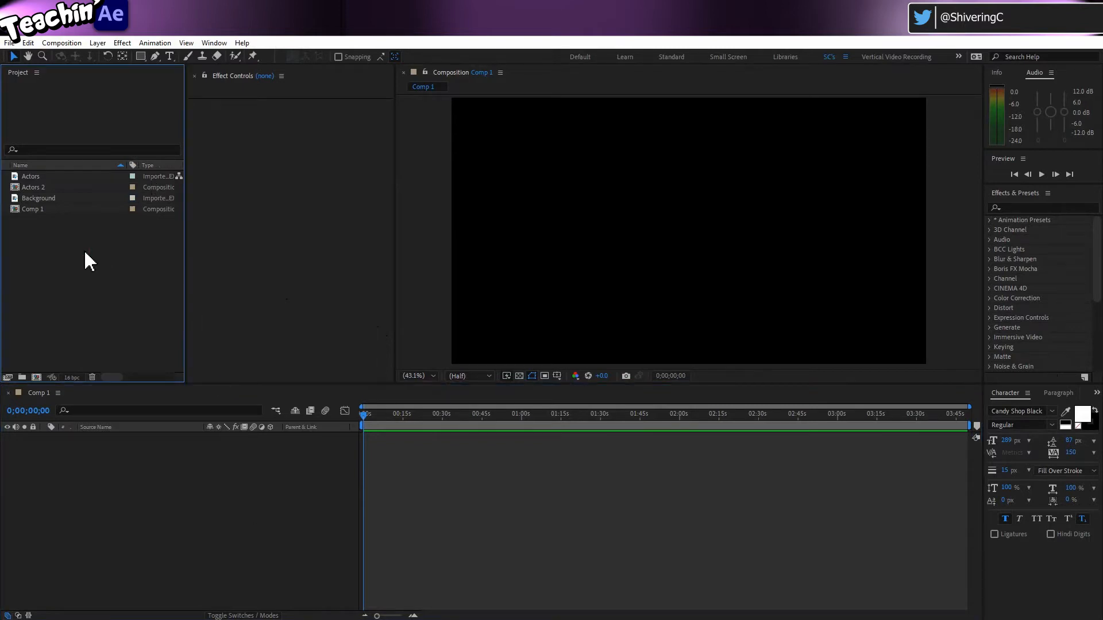
{"action": "left_click", "coordinate": [25, 178]}
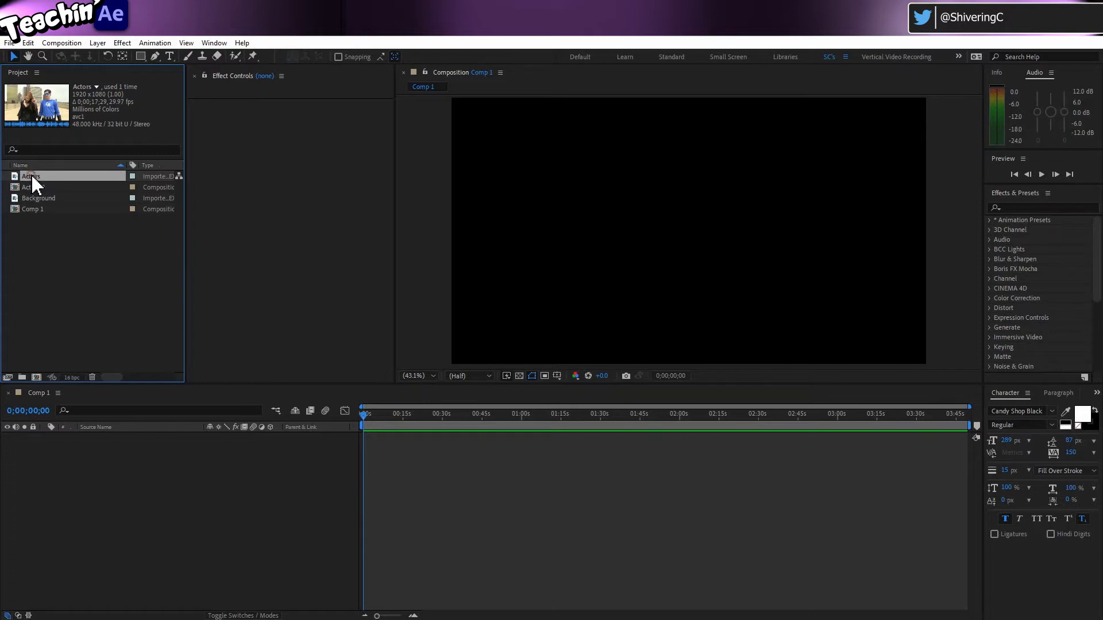
{"action": "left_click_drag", "start_coordinate": [31, 173], "coordinate": [77, 502]}
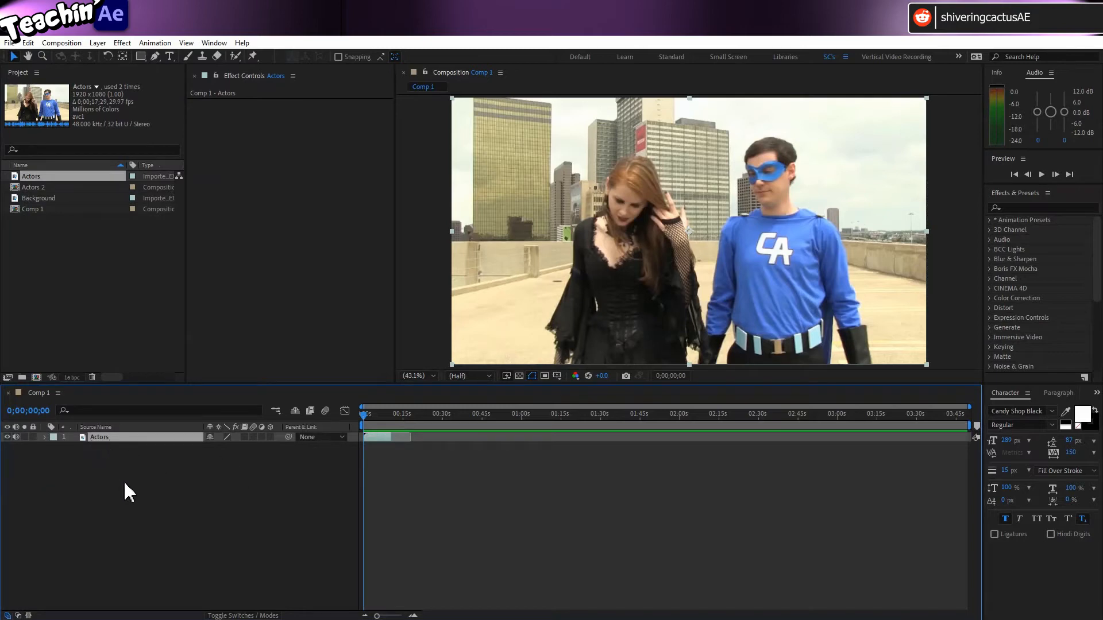
{"action": "key", "text": "Delete"}
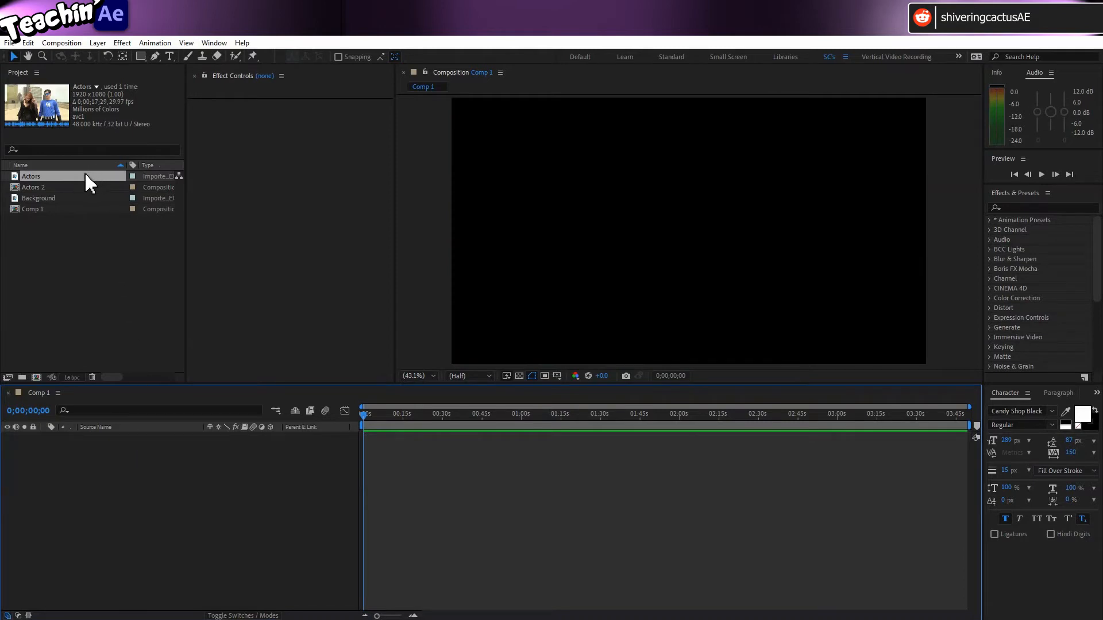
Add the Actors footage to Comp 1, and create a new composition from the same footage.
{"action": "left_click_drag", "start_coordinate": [85, 175], "coordinate": [689, 233]}
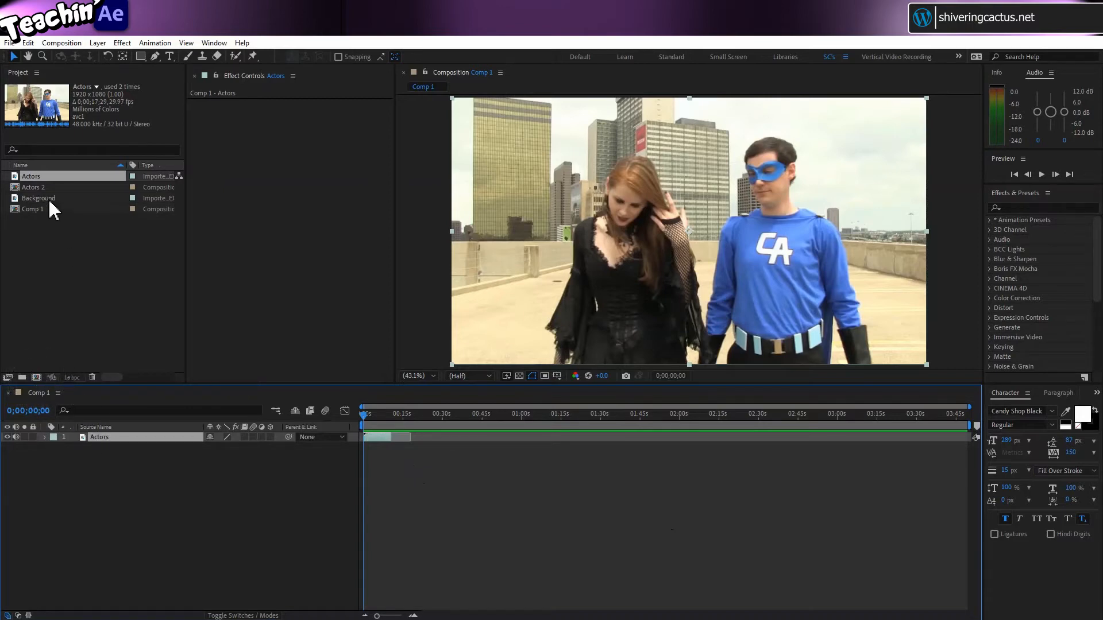
{"action": "left_click_drag", "start_coordinate": [61, 175], "coordinate": [35, 383]}
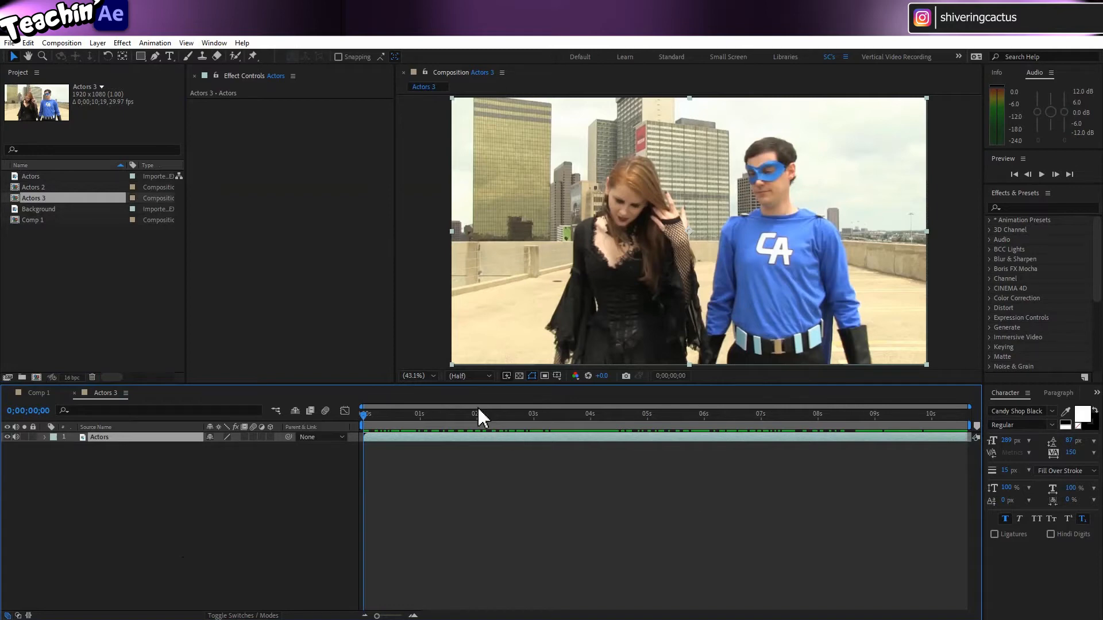
Set the frame rate of the Actors 3 composition to 30 frames per second.
{"action": "left_click", "coordinate": [64, 45]}
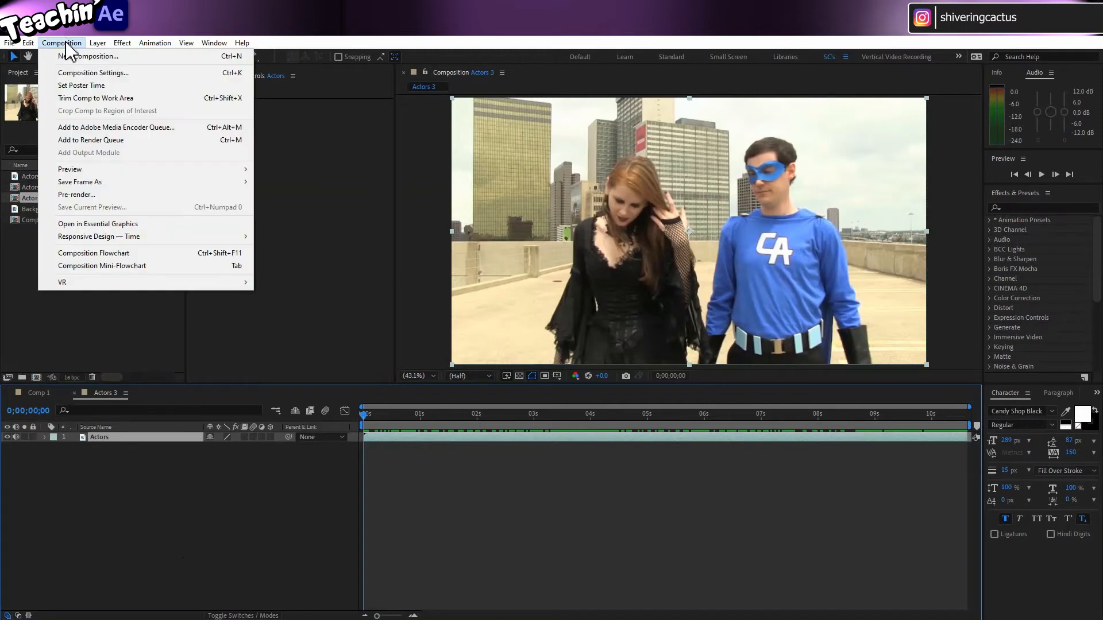
{"action": "left_click", "coordinate": [75, 73]}
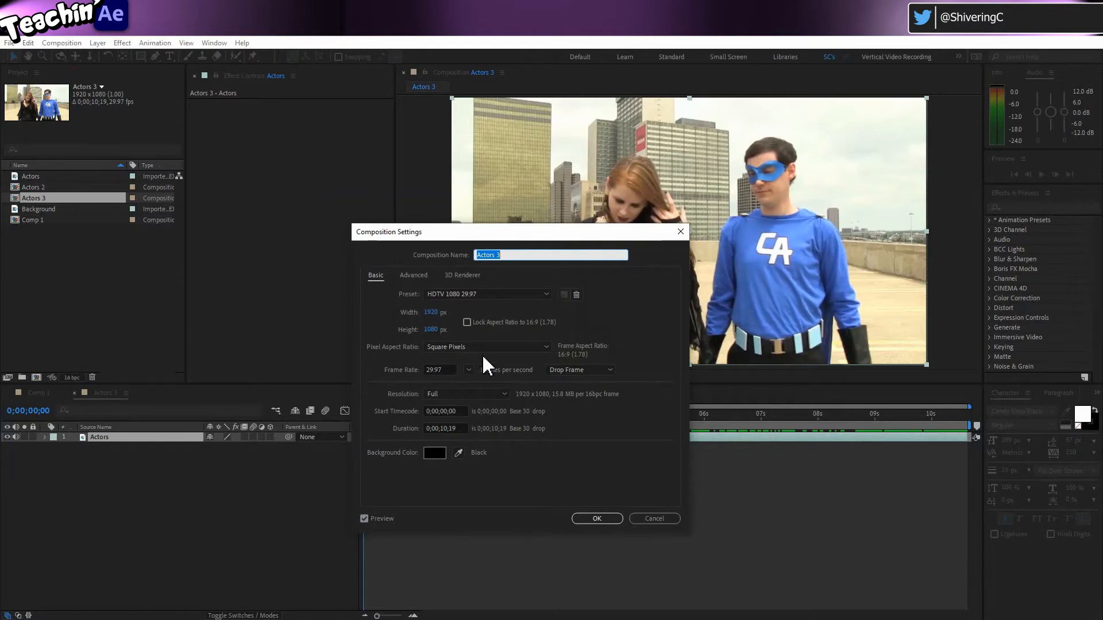
{"action": "left_click", "coordinate": [546, 294]}
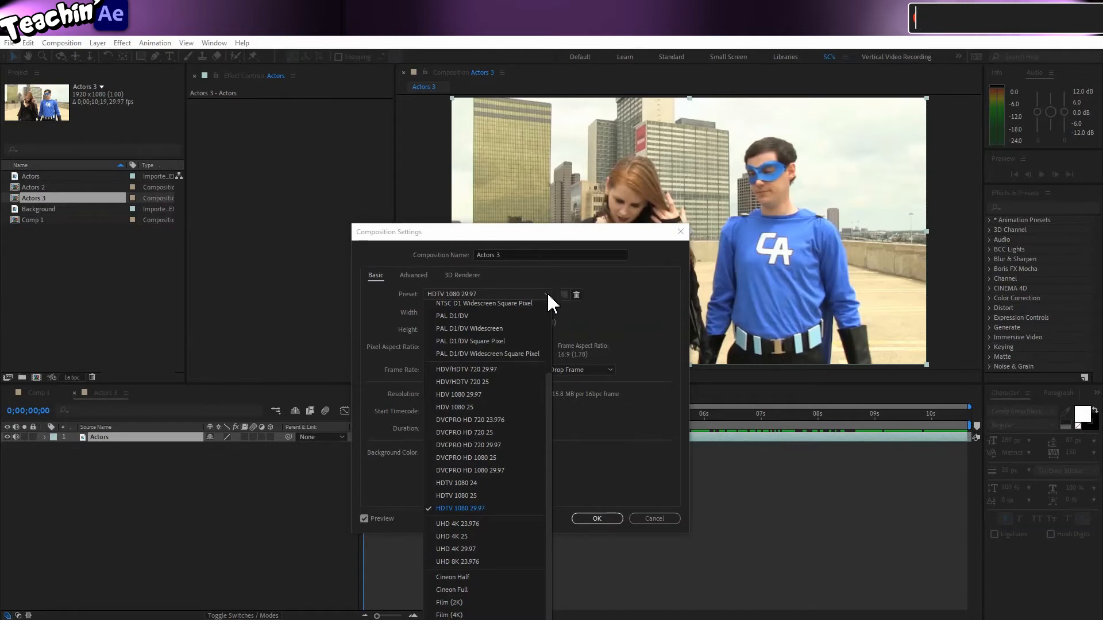
{"action": "left_click", "coordinate": [501, 508]}
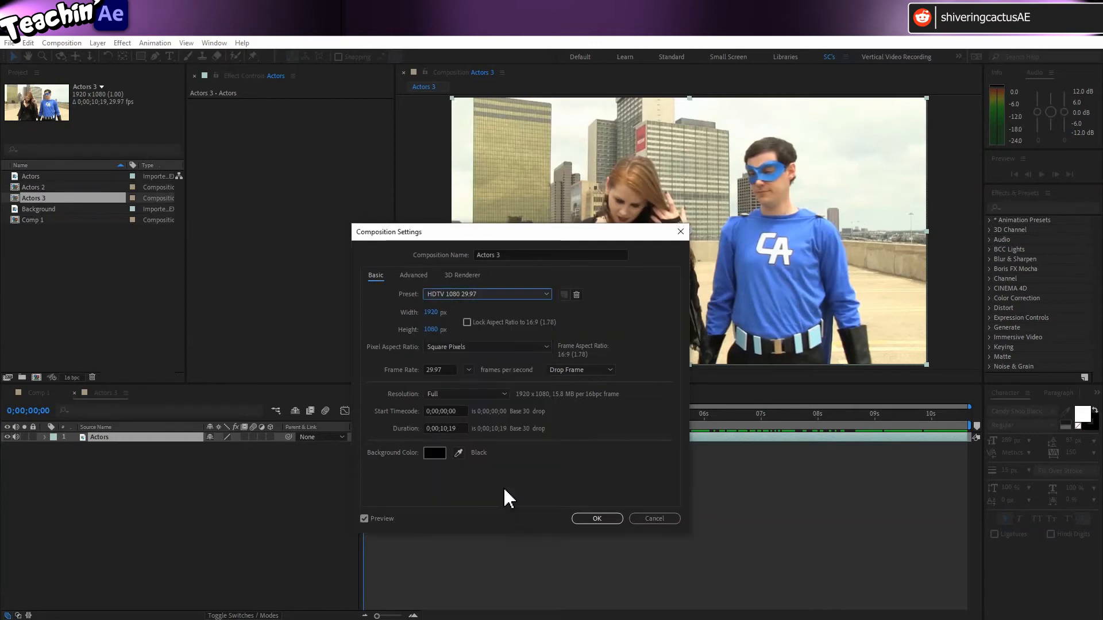
{"action": "double_click", "coordinate": [435, 370]}
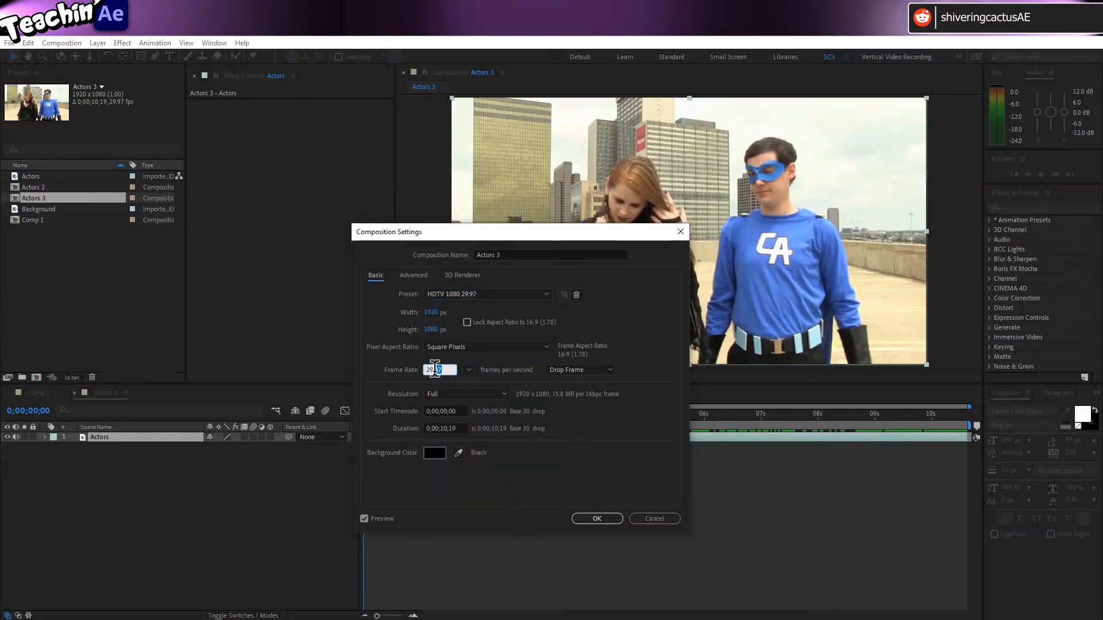
{"action": "left_click_drag", "start_coordinate": [435, 369], "coordinate": [403, 379]}
{"action": "type", "text": "30"}
{"action": "key", "text": "Return"}
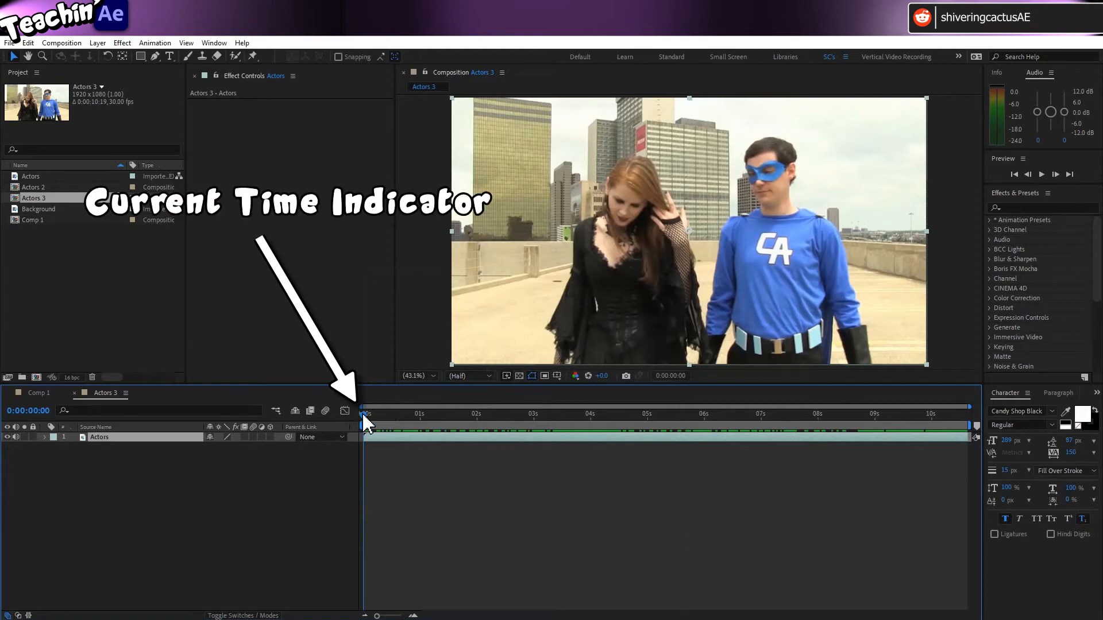
Trim the start of the Actors layer at 0:00:02:29 using its own layer view, and return to the composition view.
{"action": "mouse_move", "coordinate": [365, 417]}
{"action": "left_mouse_down"}
{"action": "mouse_move", "coordinate": [572, 421]}
{"action": "mouse_move", "coordinate": [533, 432]}
{"action": "left_mouse_up"}
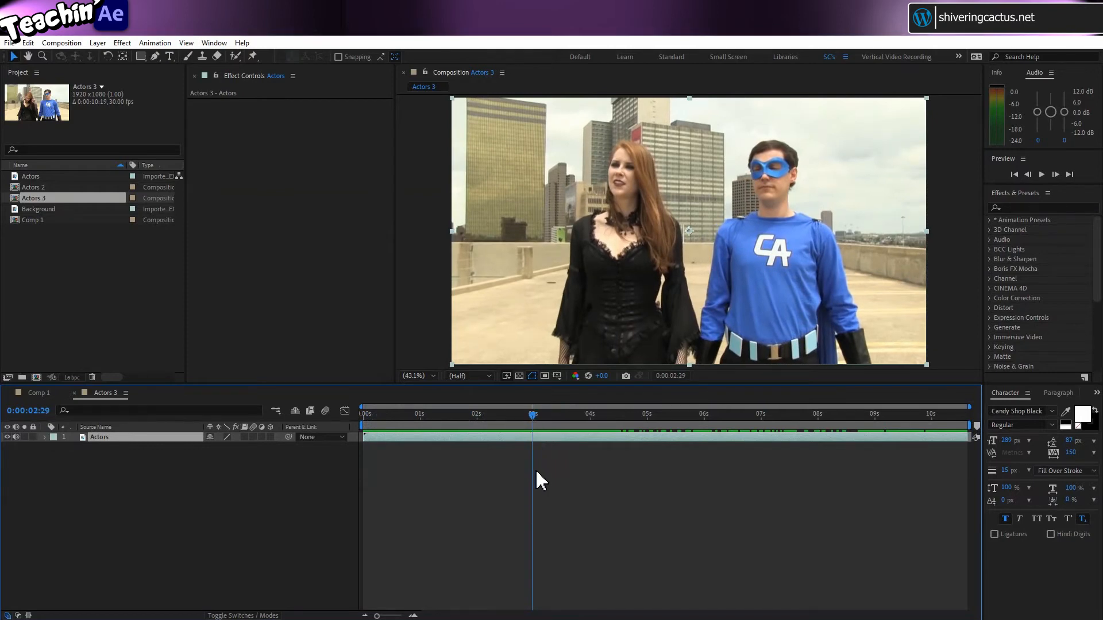
{"action": "double_click", "coordinate": [533, 437]}
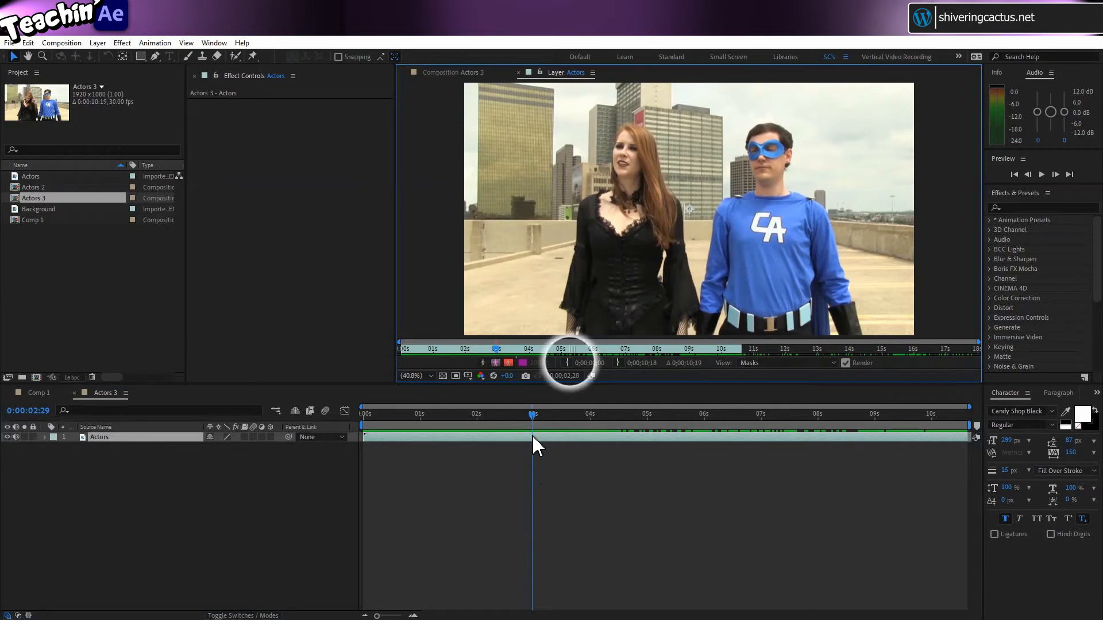
{"action": "left_click", "coordinate": [568, 362]}
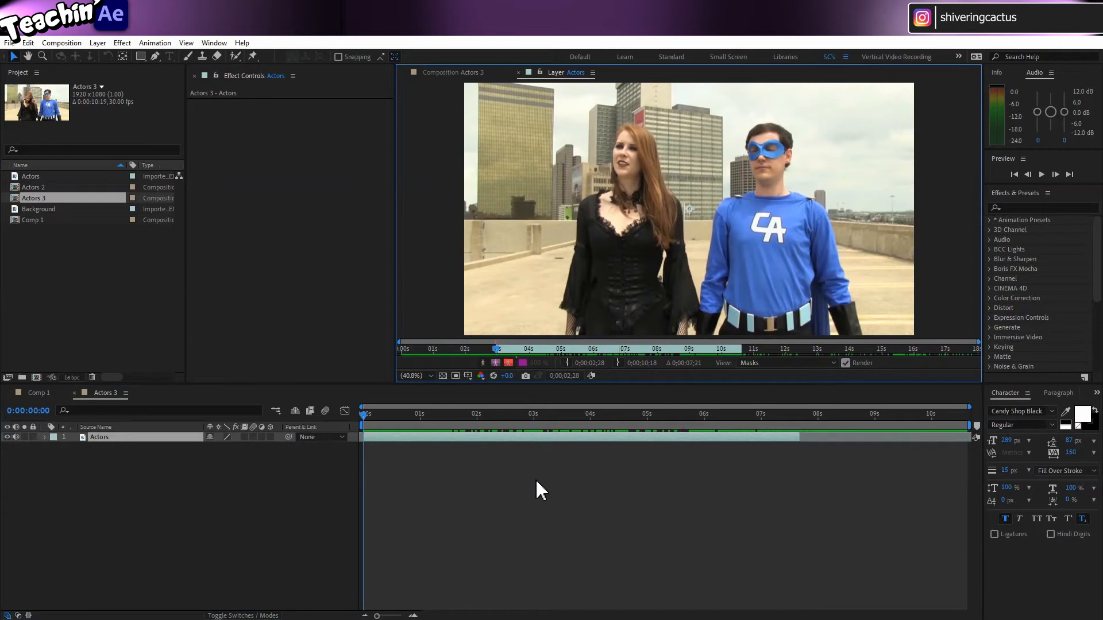
{"action": "left_click", "coordinate": [518, 72]}
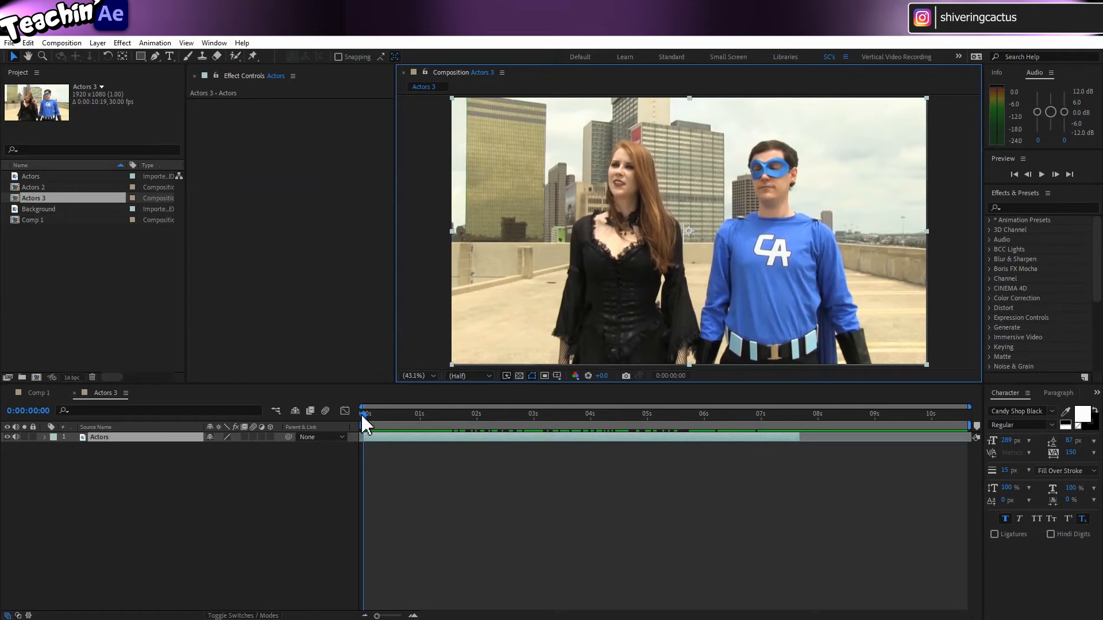
Add the Background footage as a layer below Actors, starting at 0:00:07:20 where the Actors layer ends.
{"action": "left_click_drag", "start_coordinate": [363, 411], "coordinate": [797, 411]}
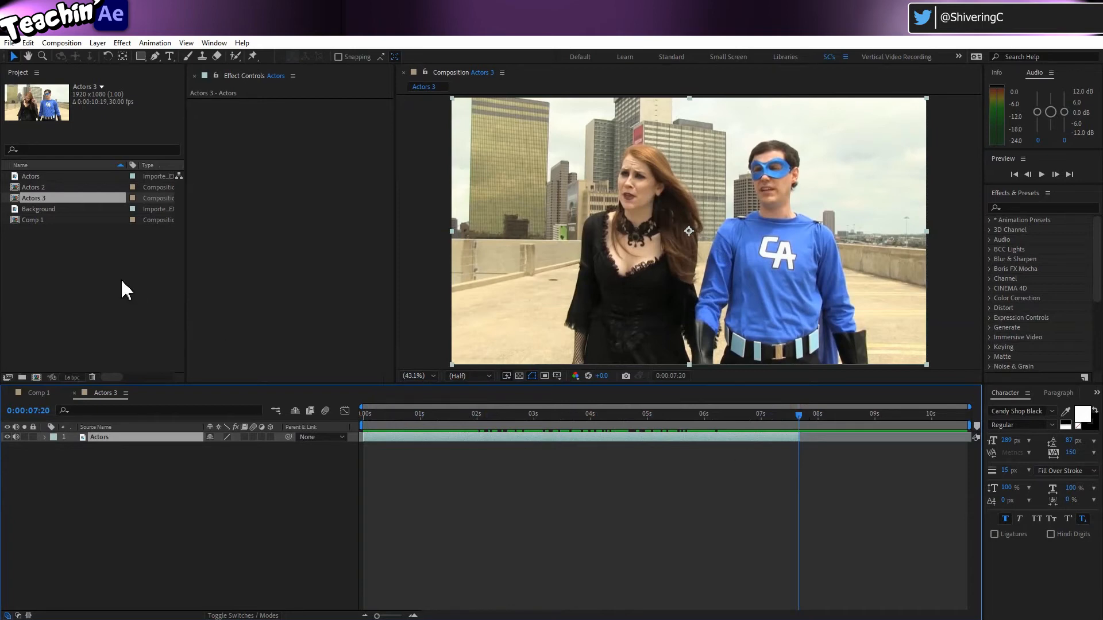
{"action": "left_click", "coordinate": [63, 210]}
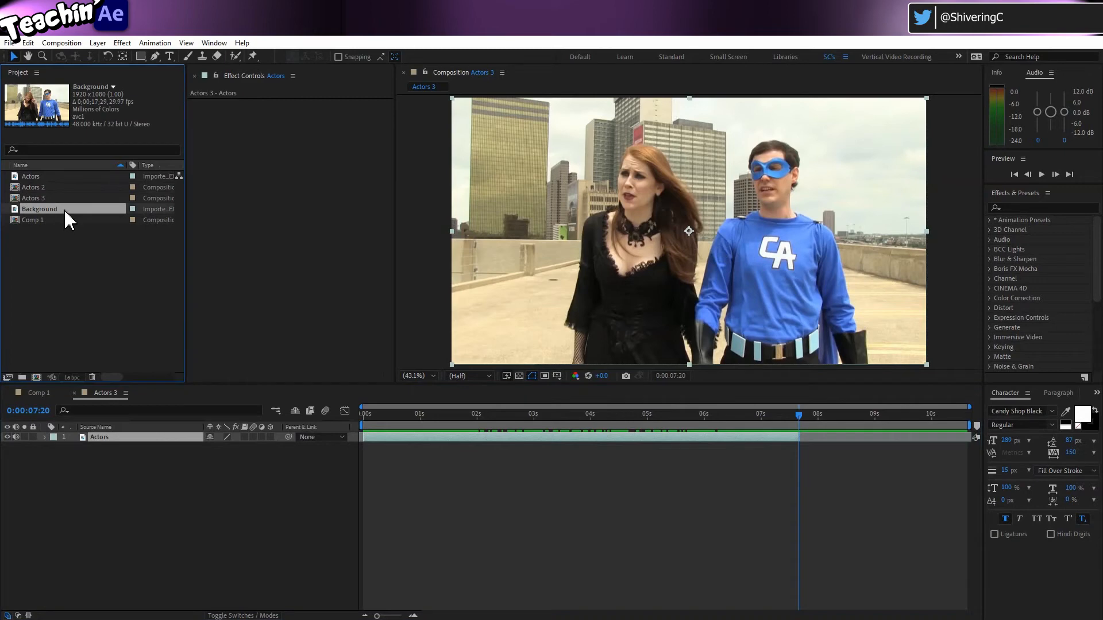
{"action": "left_click_drag", "start_coordinate": [64, 209], "coordinate": [94, 494]}
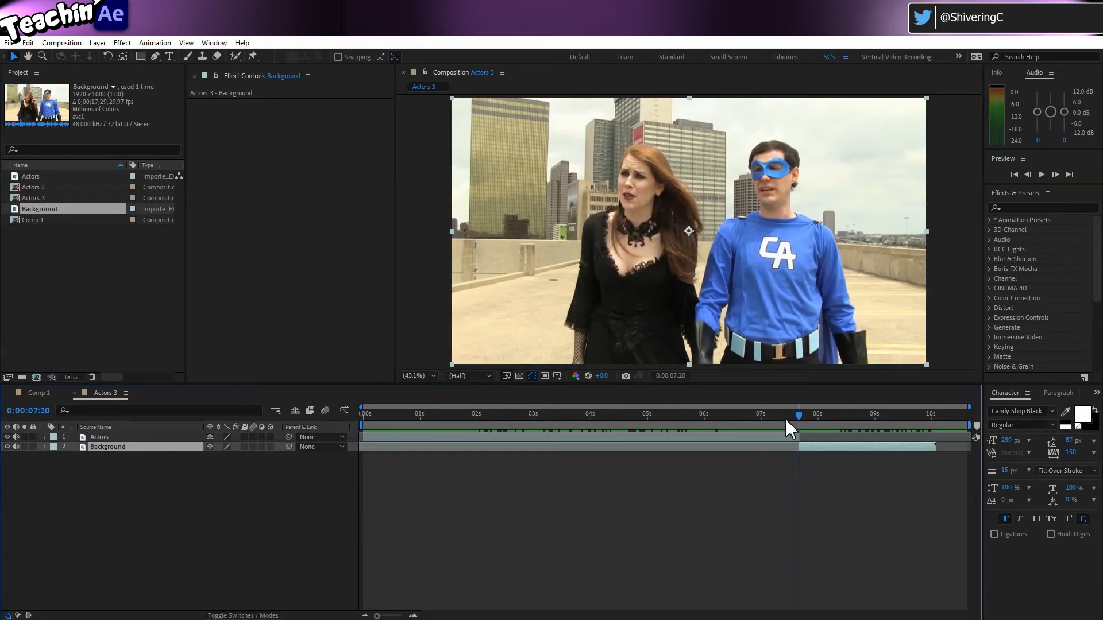
Move the Background layer above the Actors layer in the stack, keeping its start at the end of the Actors clip.
{"action": "mouse_move", "coordinate": [798, 413]}
{"action": "left_mouse_down"}
{"action": "mouse_move", "coordinate": [766, 413]}
{"action": "mouse_move", "coordinate": [812, 415]}
{"action": "mouse_move", "coordinate": [795, 416]}
{"action": "left_mouse_up"}
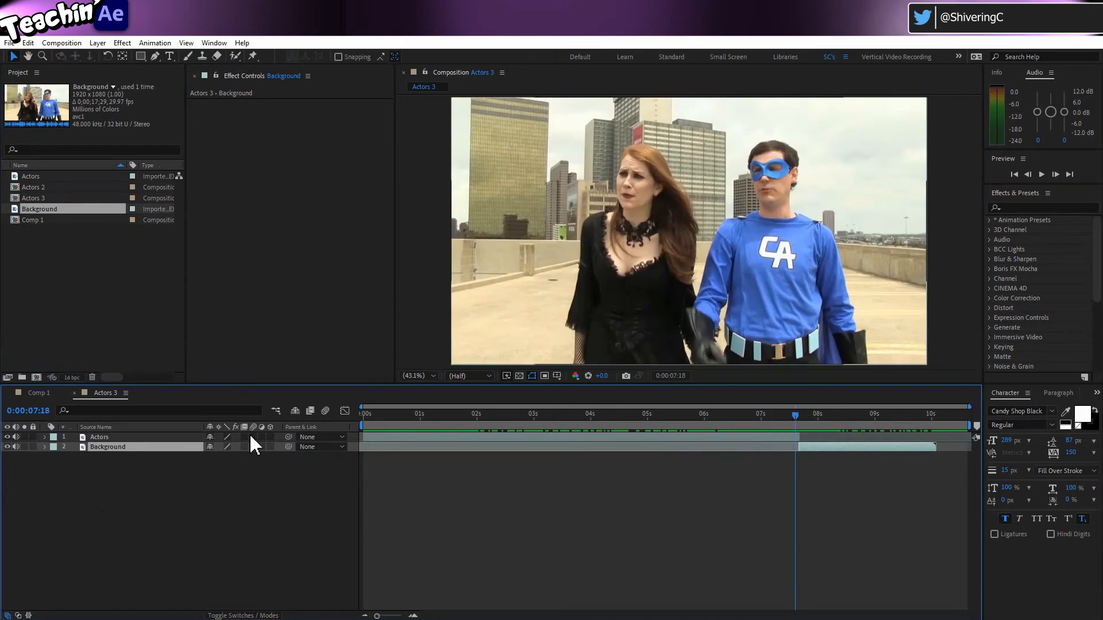
{"action": "left_click_drag", "start_coordinate": [160, 444], "coordinate": [163, 433]}
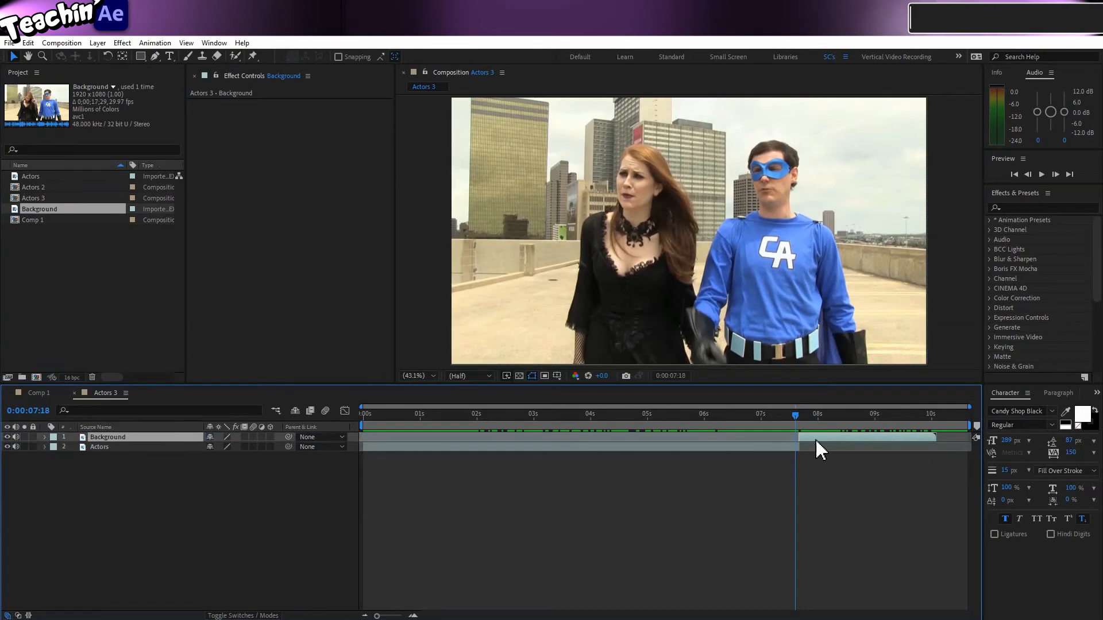
{"action": "left_click_drag", "start_coordinate": [816, 438], "coordinate": [737, 410]}
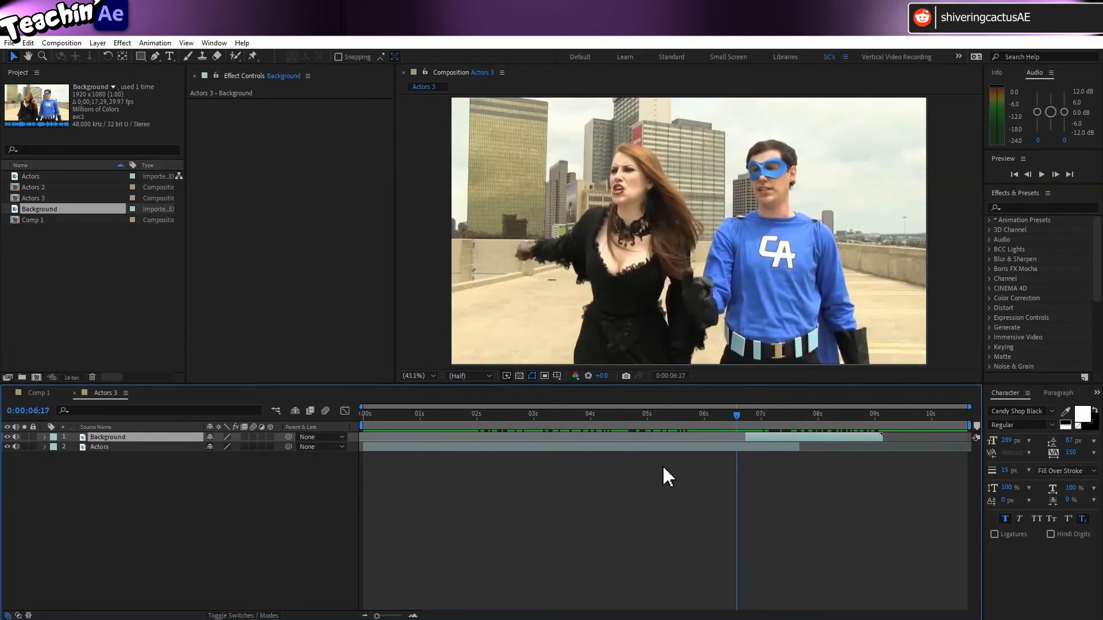
{"action": "left_click_drag", "start_coordinate": [787, 436], "coordinate": [833, 436]}
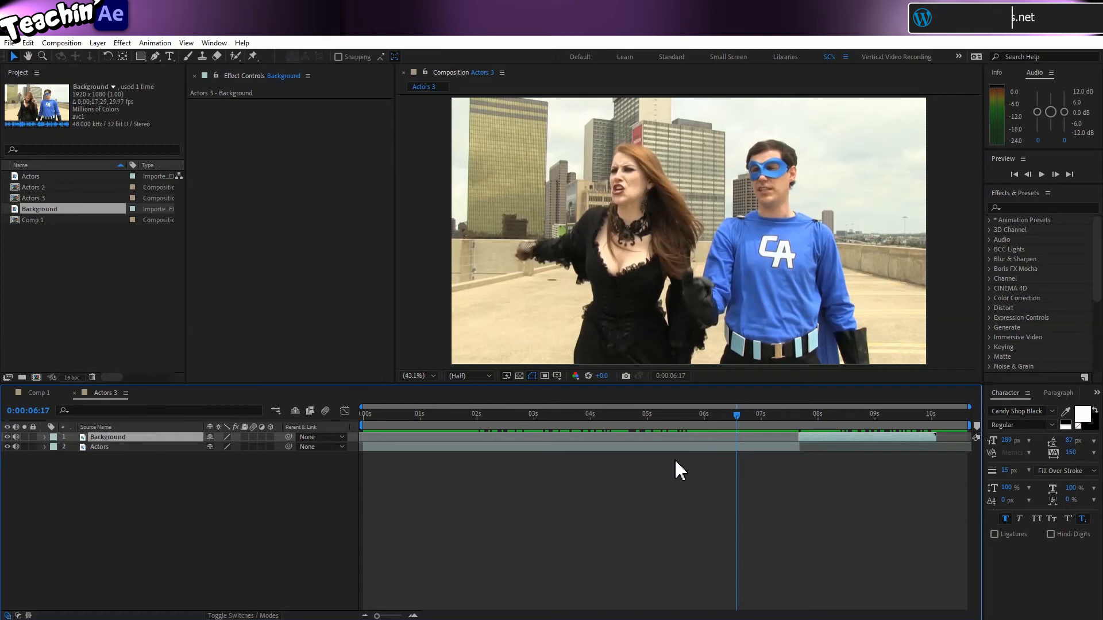
Play back part of the edit and turn on the transparency grid at 0:00:10:15, past the end of the Background layer.
{"action": "left_click_drag", "start_coordinate": [737, 412], "coordinate": [695, 431]}
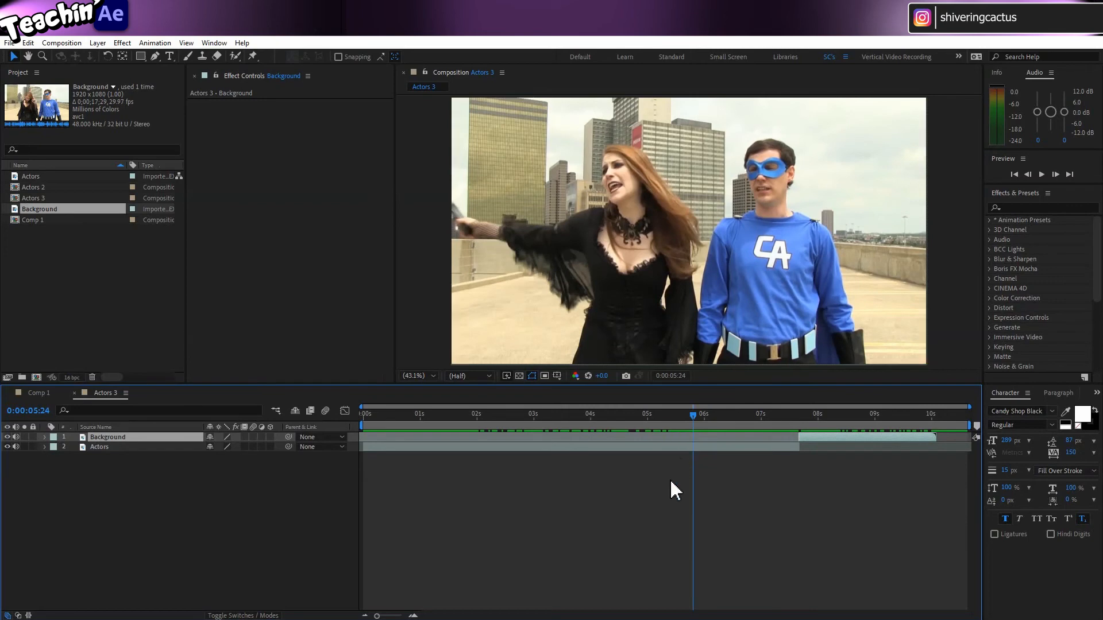
{"action": "key", "text": "space"}
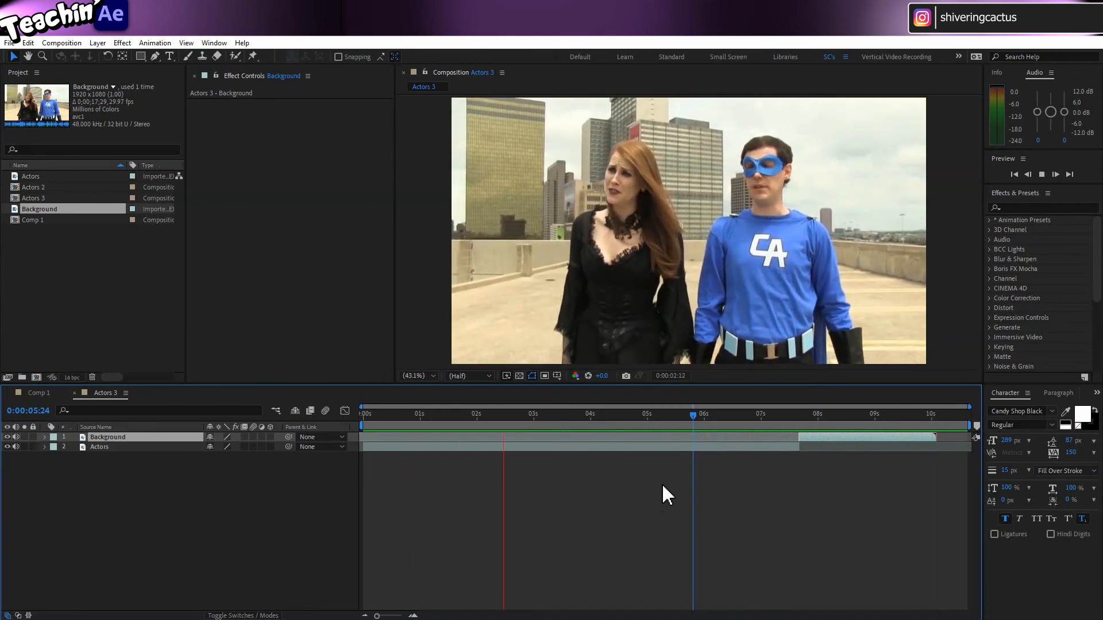
{"action": "key", "text": "space"}
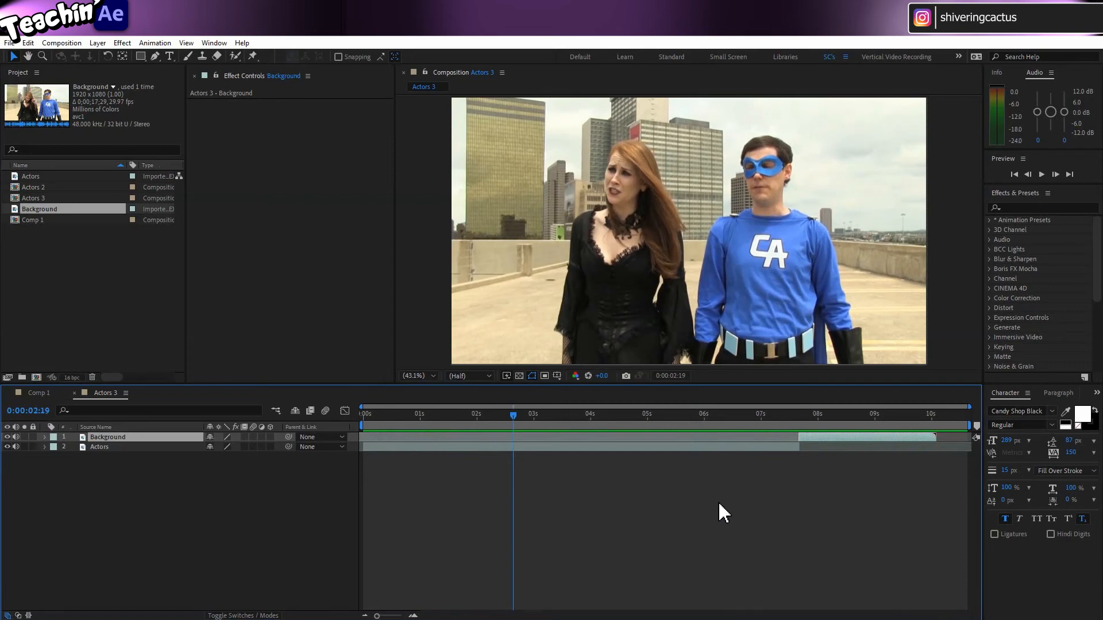
{"action": "left_click_drag", "start_coordinate": [517, 415], "coordinate": [962, 417]}
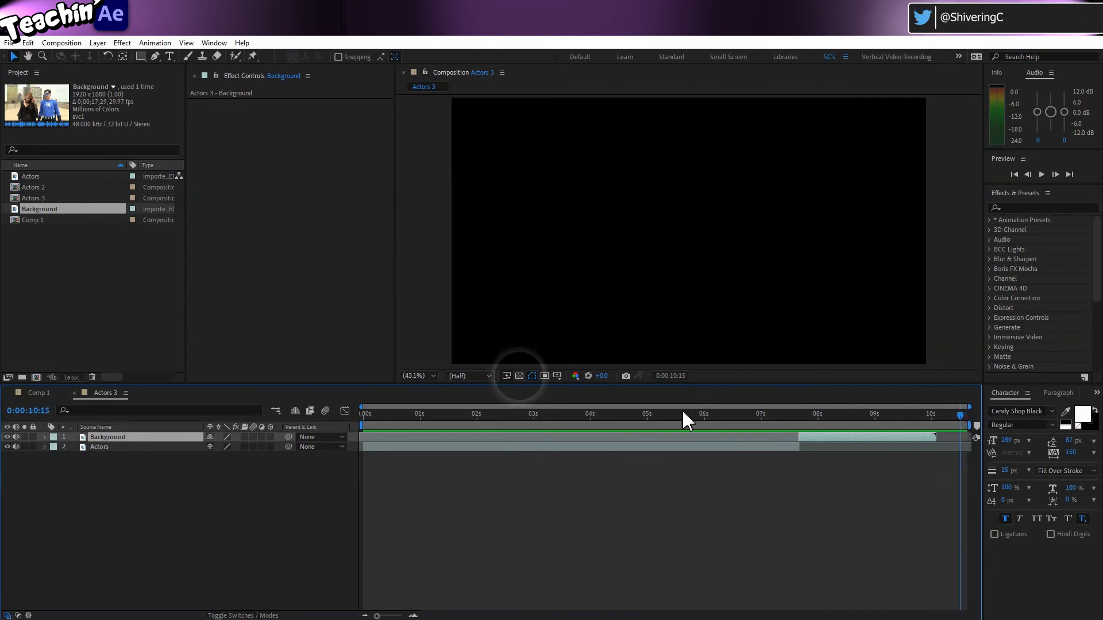
{"action": "left_click", "coordinate": [519, 376]}
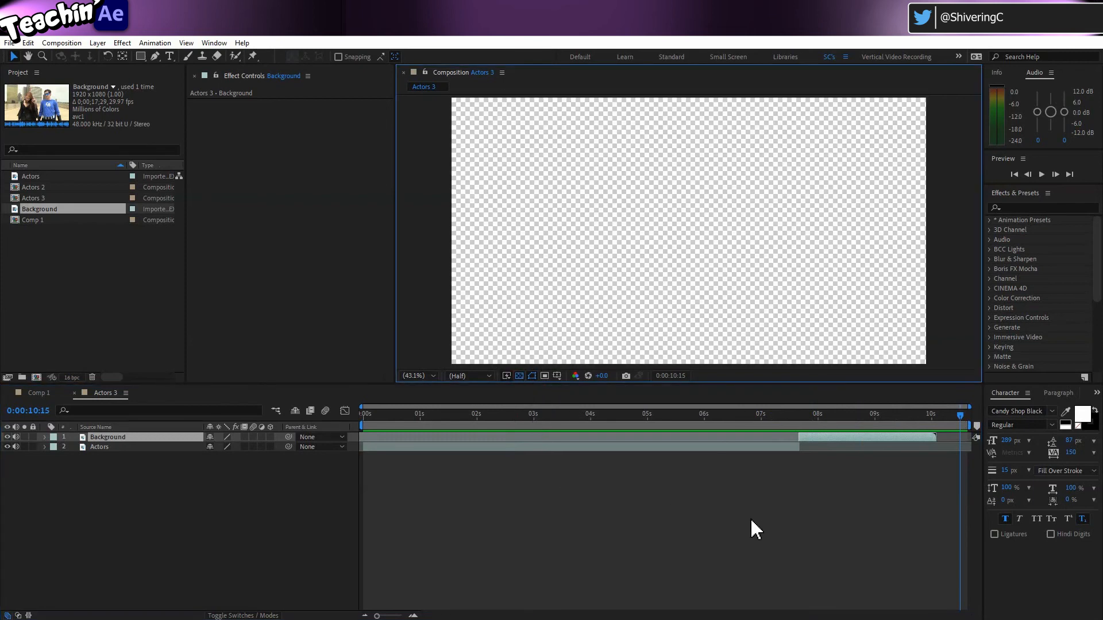
Move the current time to the Background layer's out point and copy the timecode 0:00:10:02.
{"action": "mouse_move", "coordinate": [960, 413]}
{"action": "left_mouse_down"}
{"action": "mouse_move", "coordinate": [926, 416]}
{"action": "mouse_move", "coordinate": [947, 415]}
{"action": "left_mouse_up"}
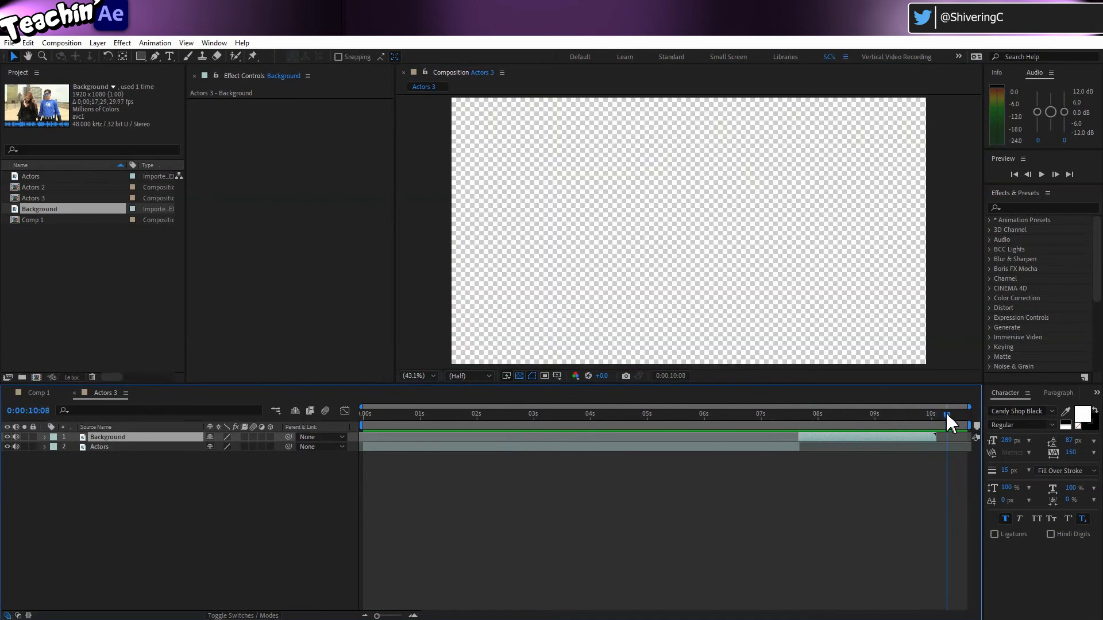
{"action": "key", "text": "o"}
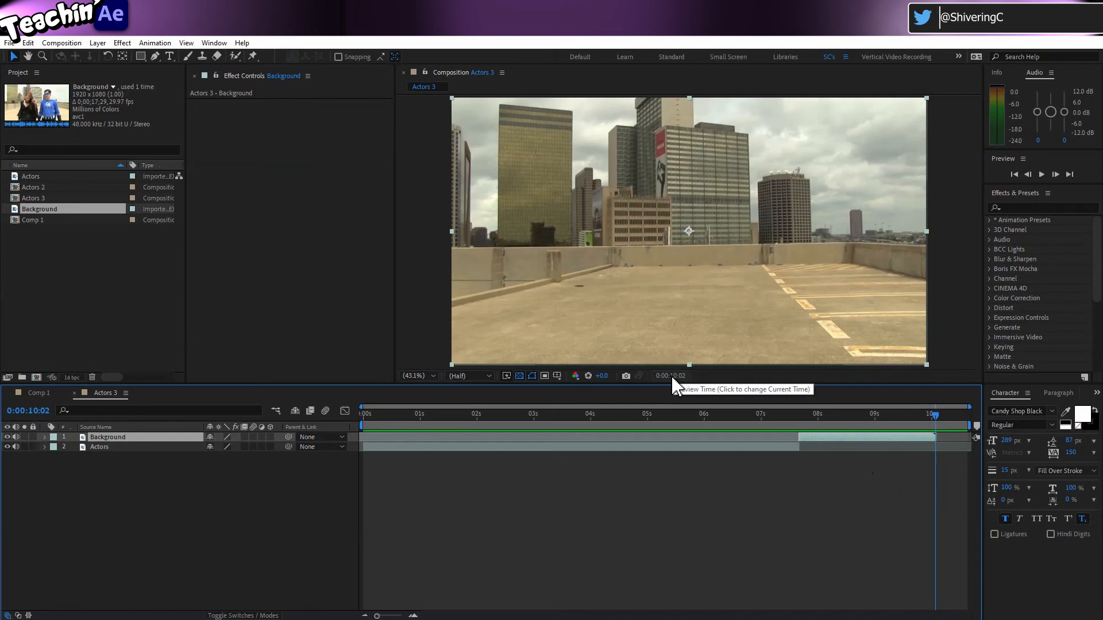
{"action": "left_click", "coordinate": [671, 377]}
{"action": "key", "text": "ctrl+c"}
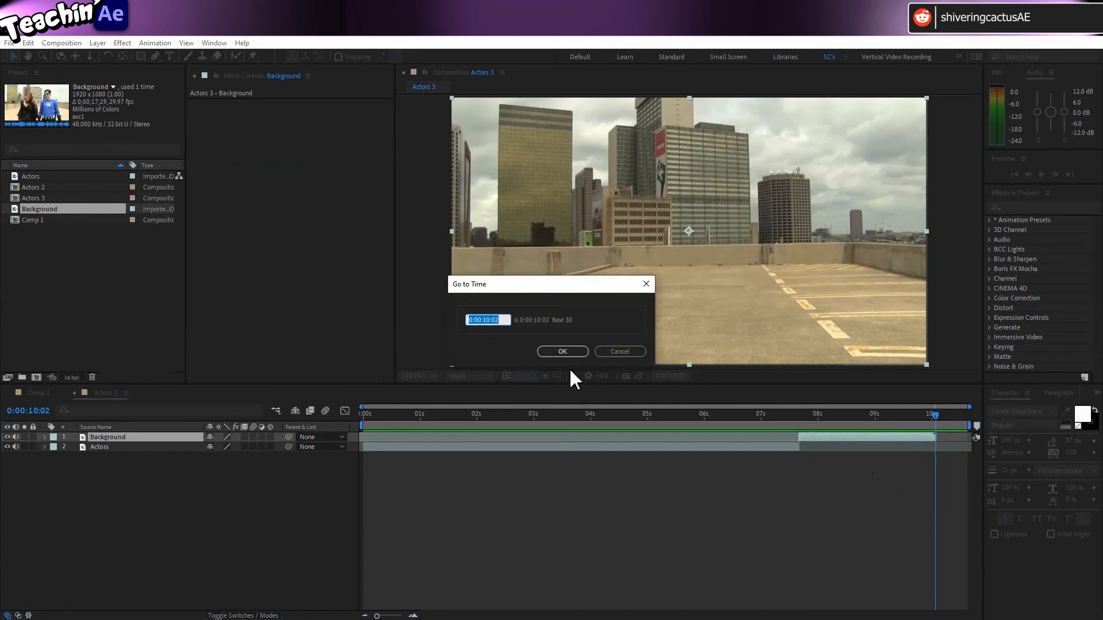
{"action": "left_click", "coordinate": [564, 350]}
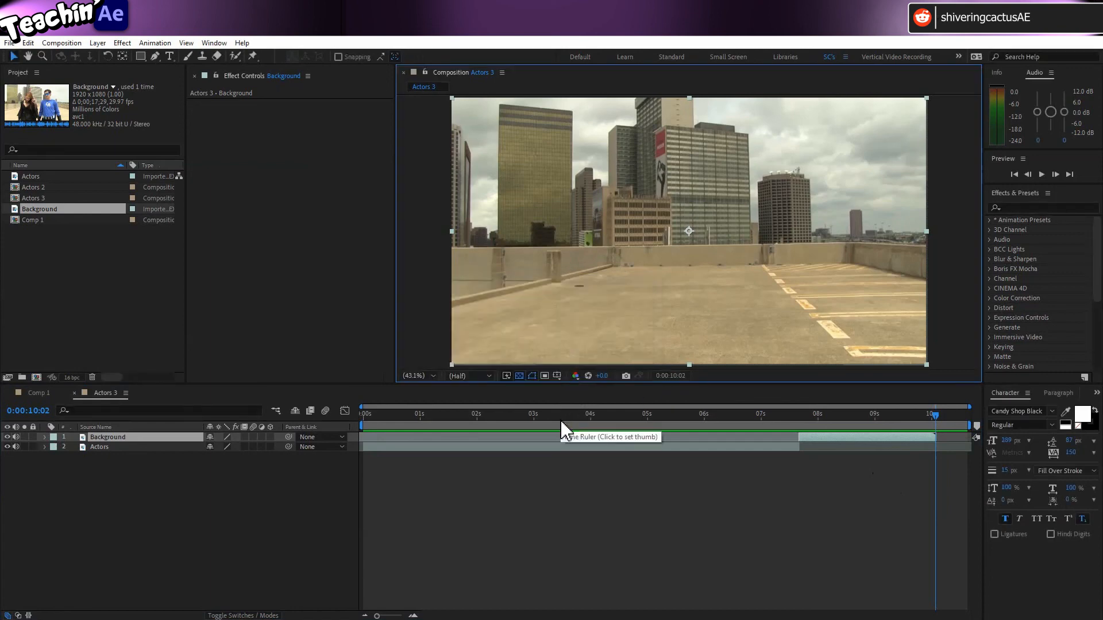
Set the duration of the Actors 3 composition to the copied timecode, 0:00:10:02, and check a frame of the Background clip.
{"action": "left_click", "coordinate": [56, 43]}
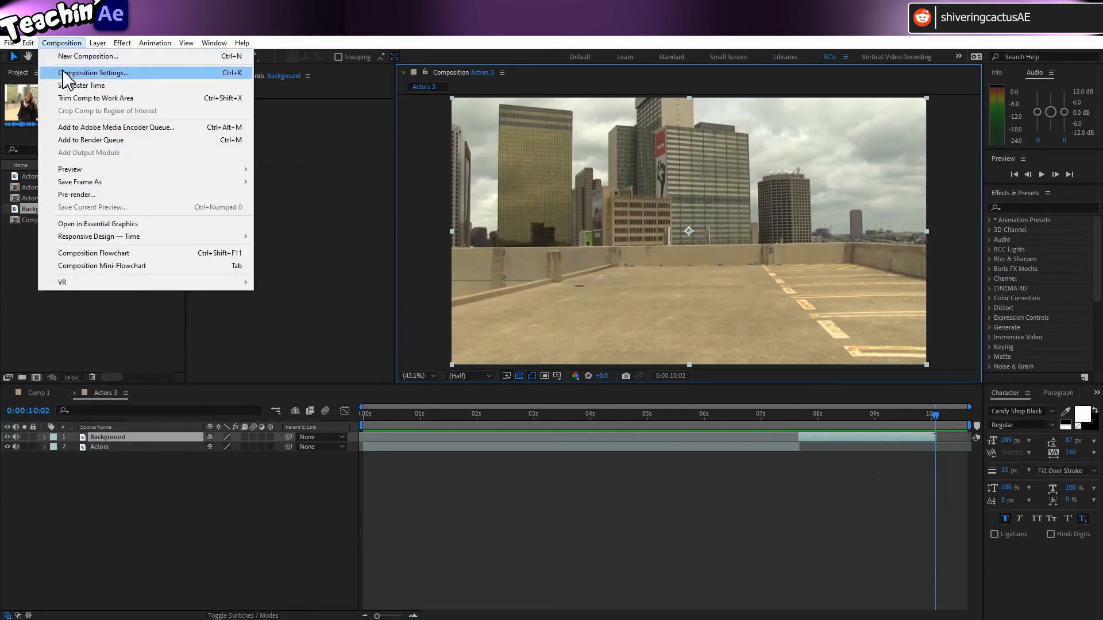
{"action": "left_click", "coordinate": [64, 72]}
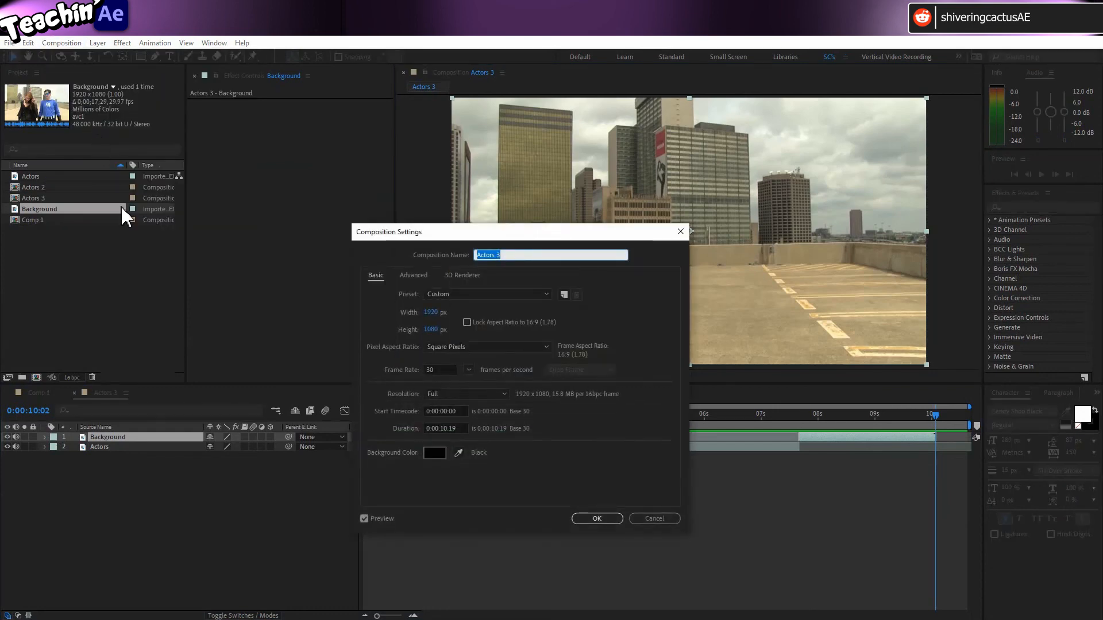
{"action": "left_click", "coordinate": [457, 429]}
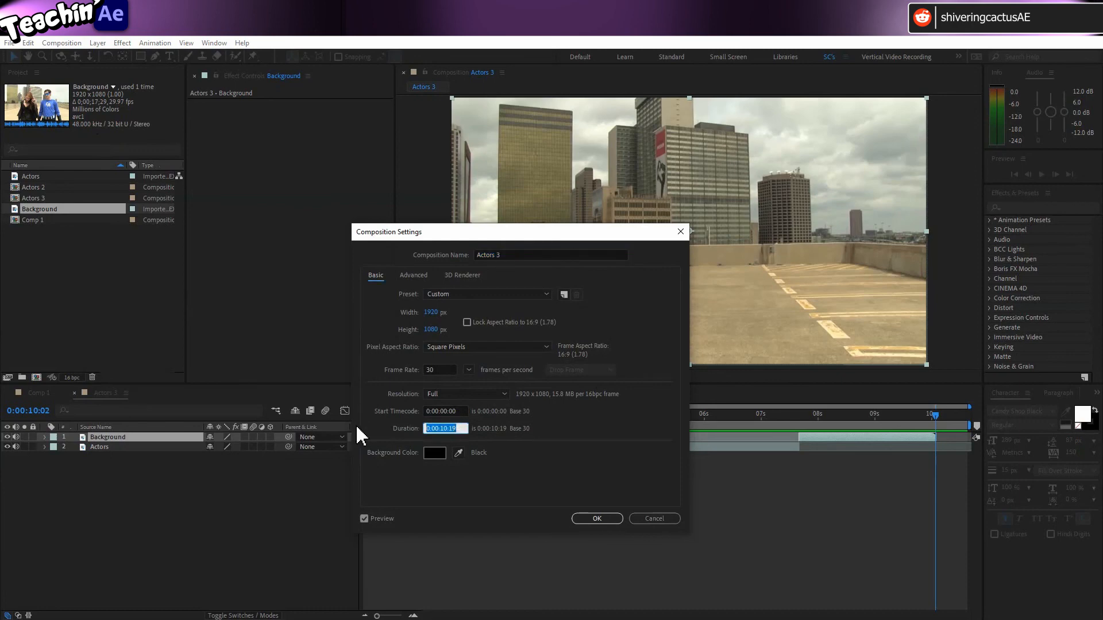
{"action": "key", "text": "ctrl+v"}
{"action": "left_click", "coordinate": [582, 516]}
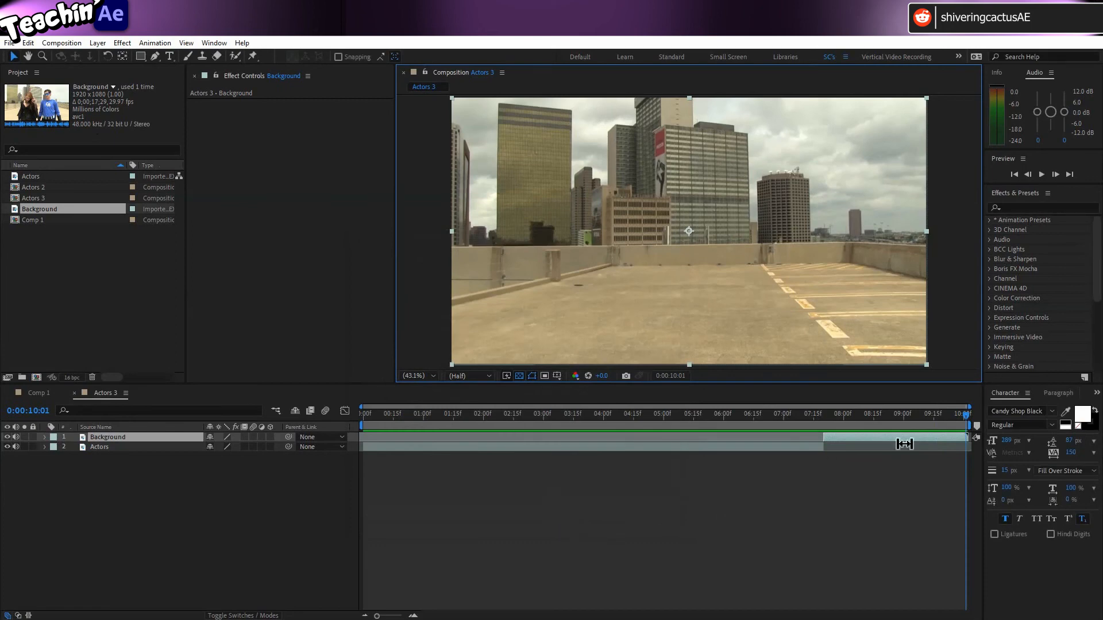
{"action": "left_click_drag", "start_coordinate": [967, 416], "coordinate": [881, 418]}
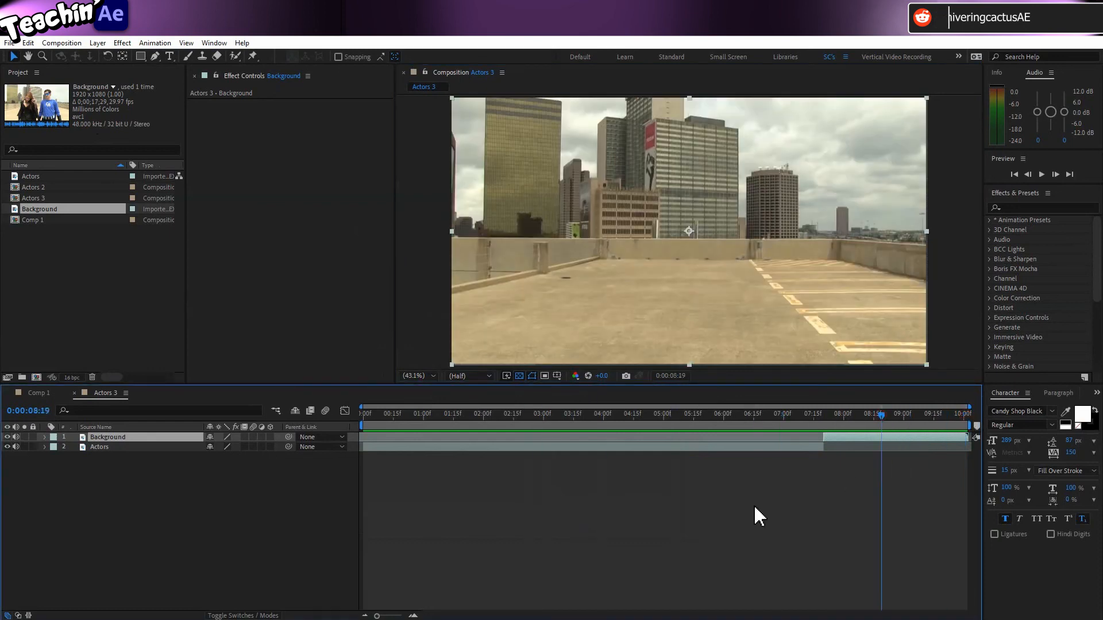